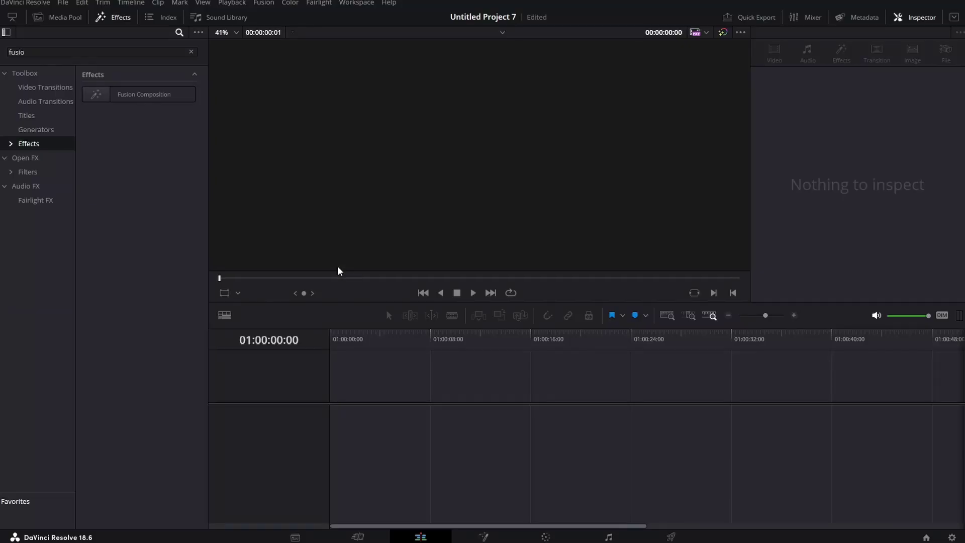
# Add a Fusion Composition to the timeline and create a Text+ node in Fusion
pyautogui.moveTo(136, 97); pyautogui.dragTo(375, 418)
pyautogui.hotkey('shift', '5')
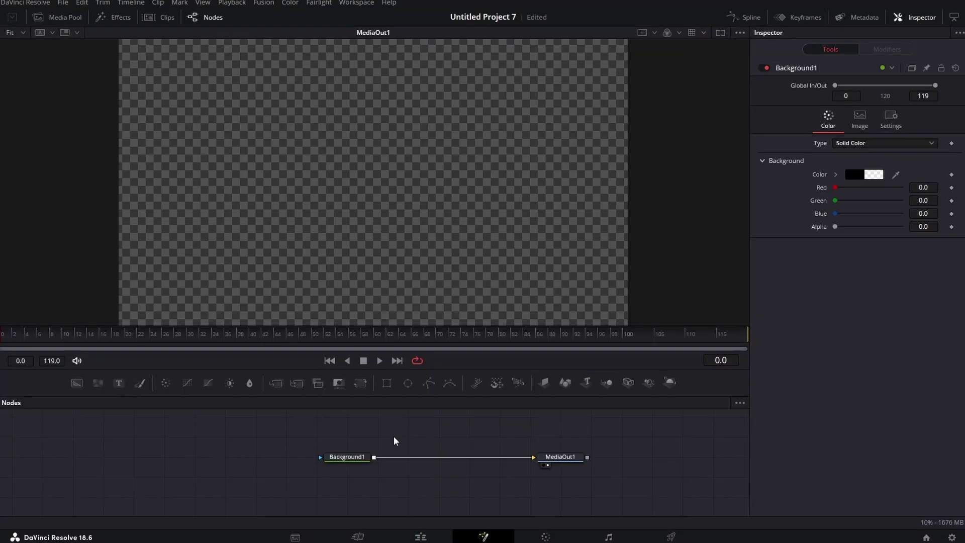
pyautogui.hotkey('shift', 'space')
pyautogui.write('text')
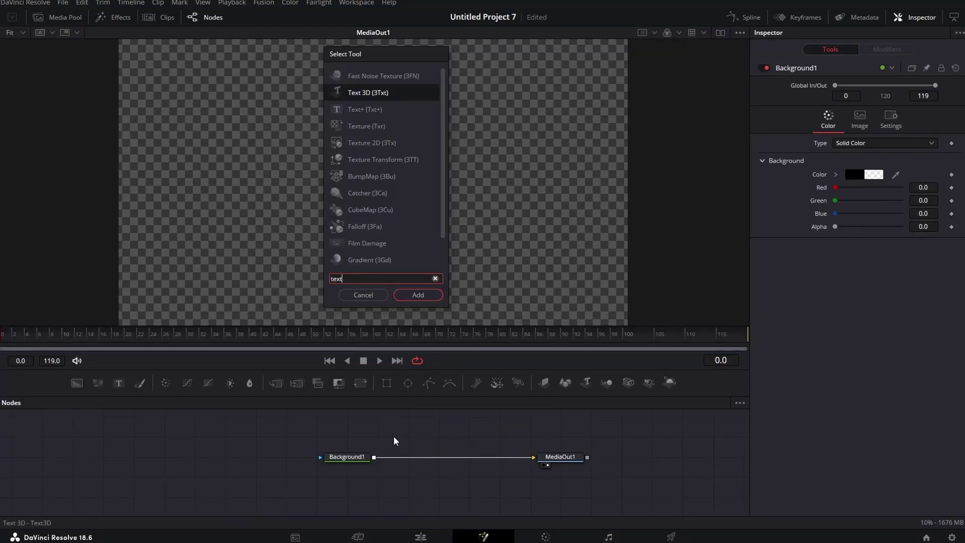
pyautogui.click(365, 109)
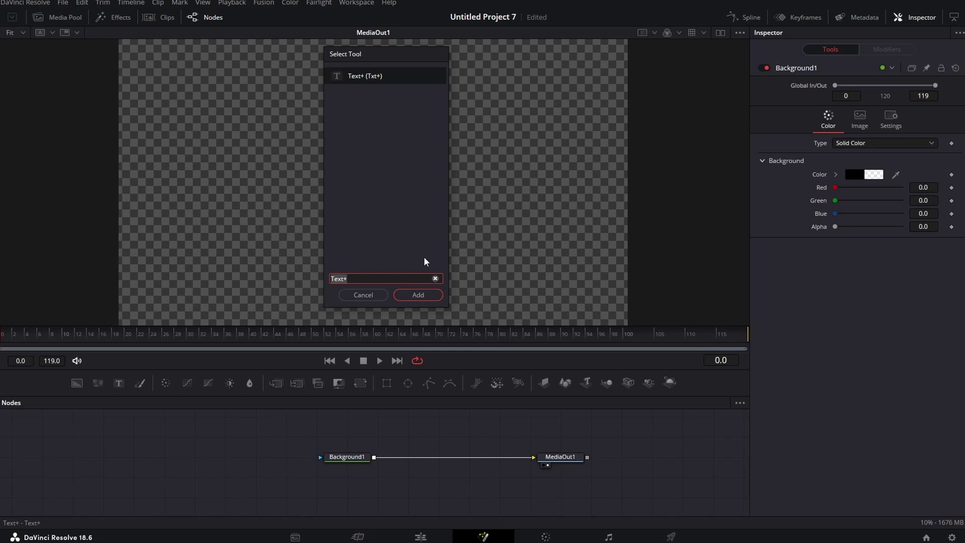
pyautogui.click(418, 296)
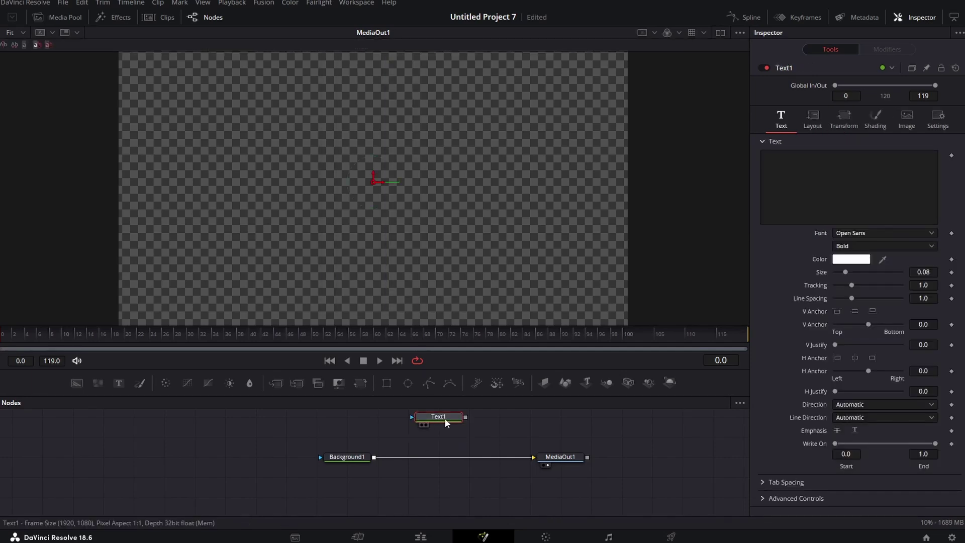
# Connect Text1 into Merge1 over Background1 and position it above the merge
pyautogui.moveTo(466, 446); pyautogui.dragTo(378, 486)
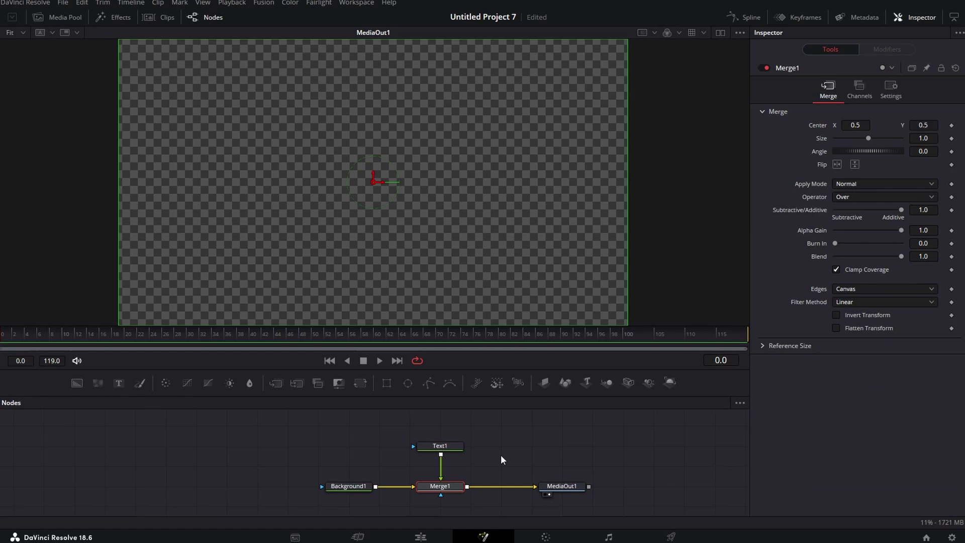
pyautogui.click(442, 446)
pyautogui.moveTo(441, 446); pyautogui.dragTo(441, 410)
pyautogui.moveTo(496, 436); pyautogui.dragTo(468, 447)
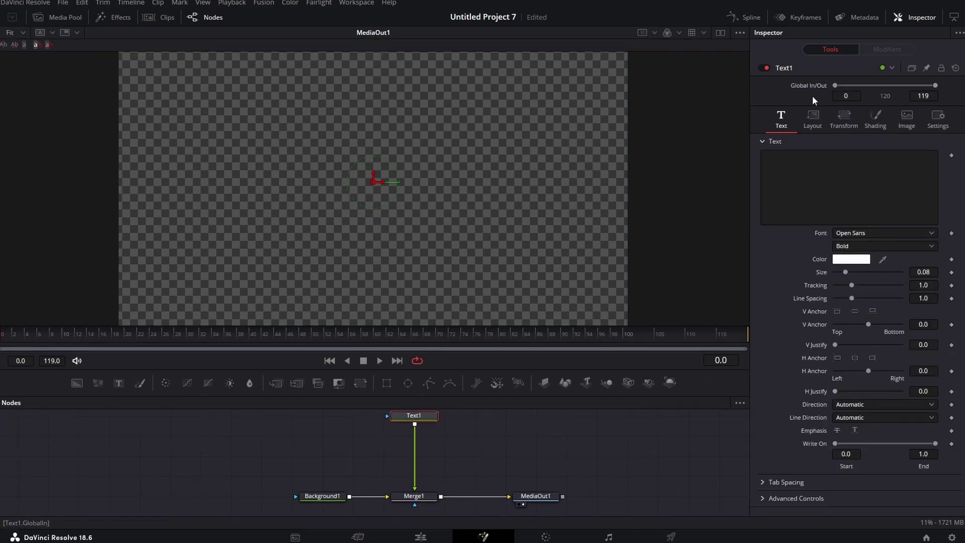
# Add an animatable NumberSlider slider control, ranging 0 to 10000, to Text1's Text page
pyautogui.rightClick(825, 67)
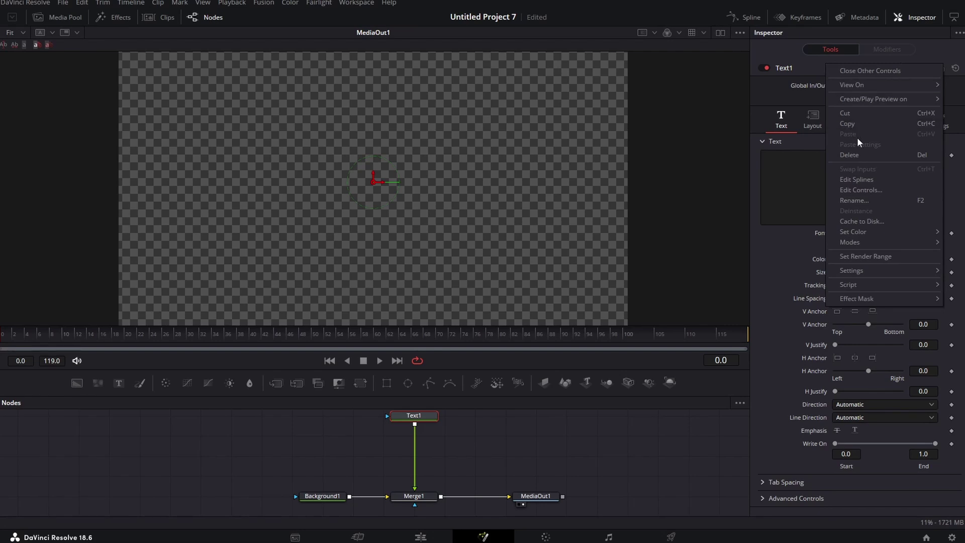
pyautogui.click(861, 189)
pyautogui.write('Numb')
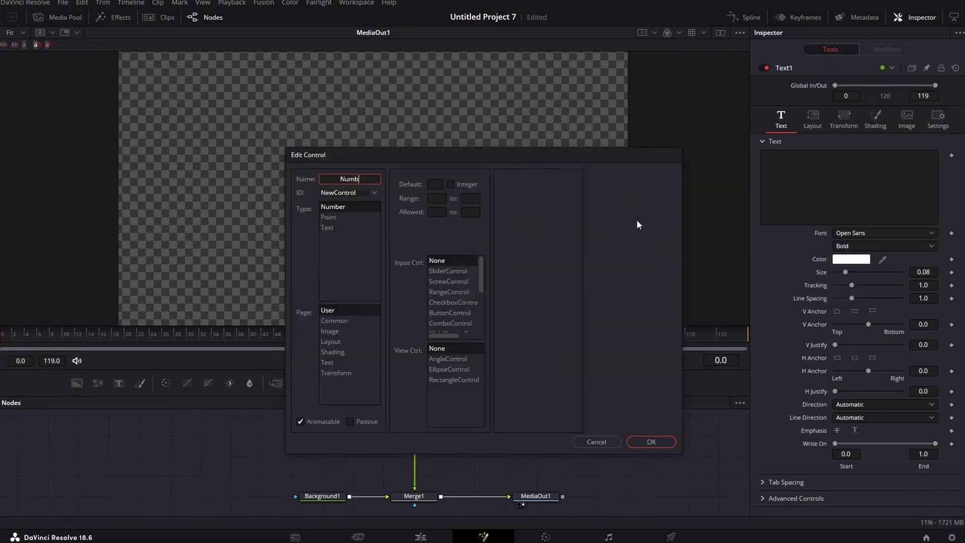
pyautogui.write('erSlider')
pyautogui.click(336, 362)
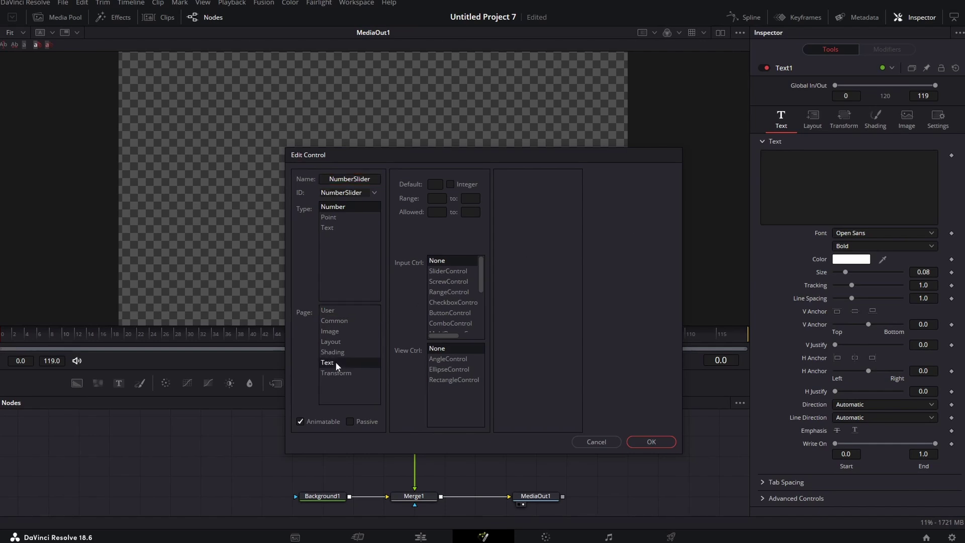
pyautogui.click(447, 270)
pyautogui.click(436, 197)
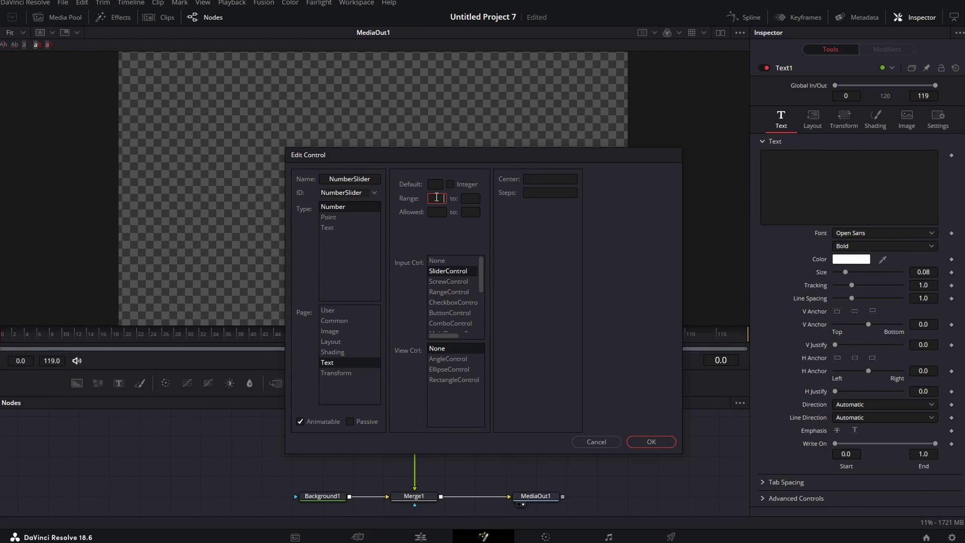
pyautogui.click(473, 197)
pyautogui.write('10000')
pyautogui.click(299, 422)
pyautogui.click(650, 443)
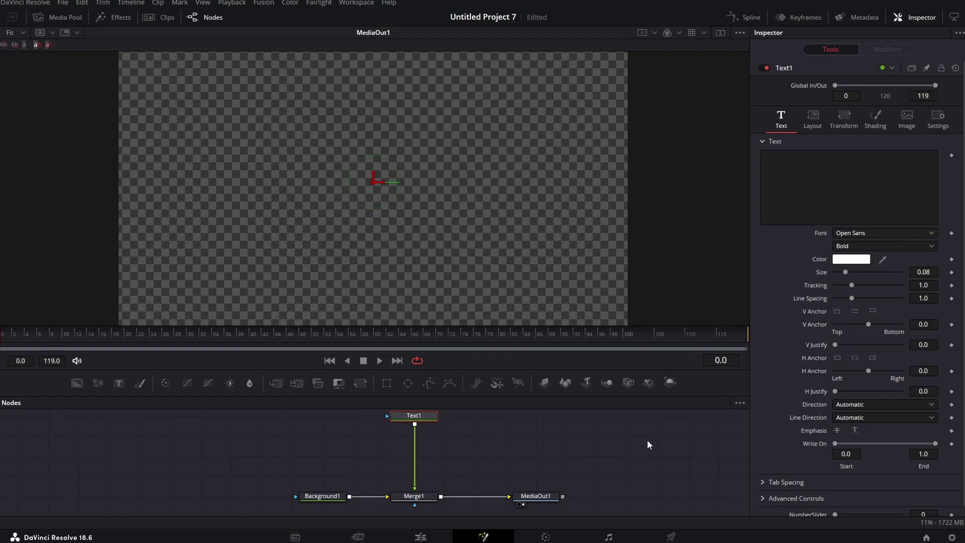
pyautogui.scroll(-1, 766, 376)
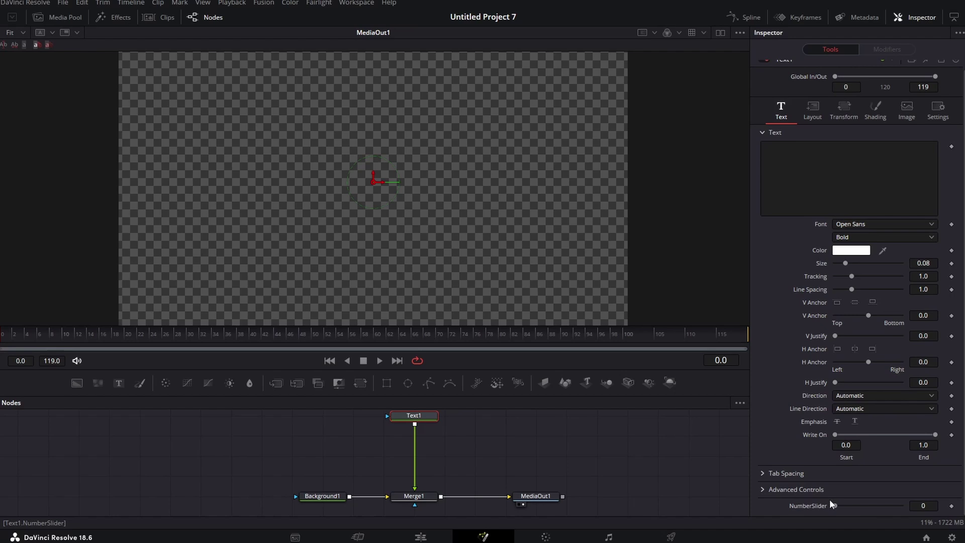
pyautogui.moveTo(834, 505); pyautogui.dragTo(897, 505)
pyautogui.moveTo(836, 509)
pyautogui.mouseDown()
pyautogui.moveTo(865, 511)
pyautogui.moveTo(827, 505)
pyautogui.mouseUp()
# Drive Text1's Styled Text with the expression Text1.NumberSlider so it shows 0
pyautogui.rightClick(792, 187)
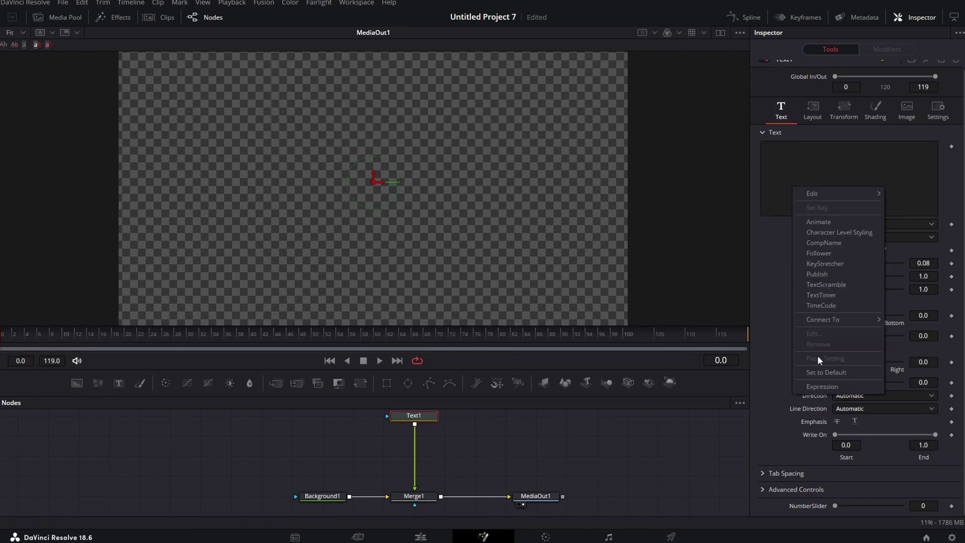
pyautogui.click(823, 385)
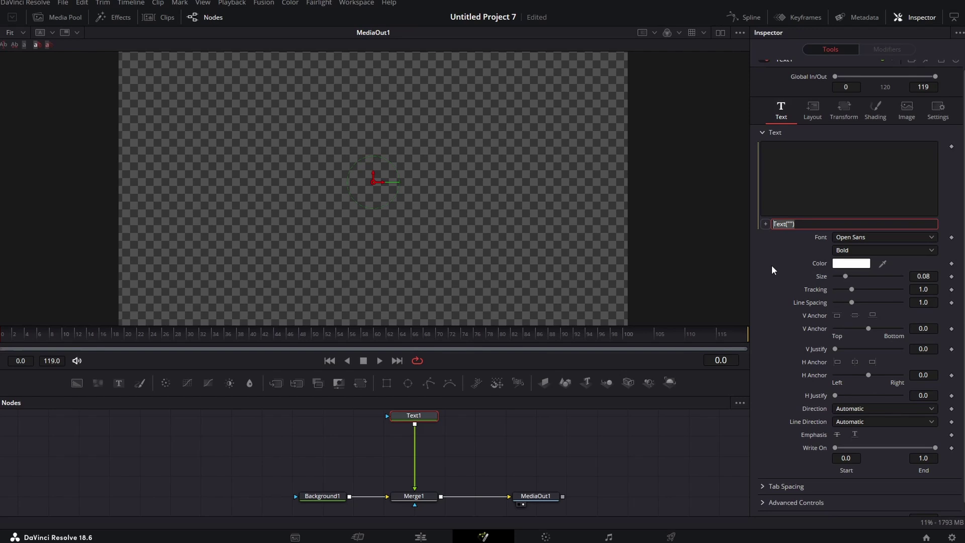
pyautogui.write('Text1.NumberSlider')
pyautogui.press('Tab')
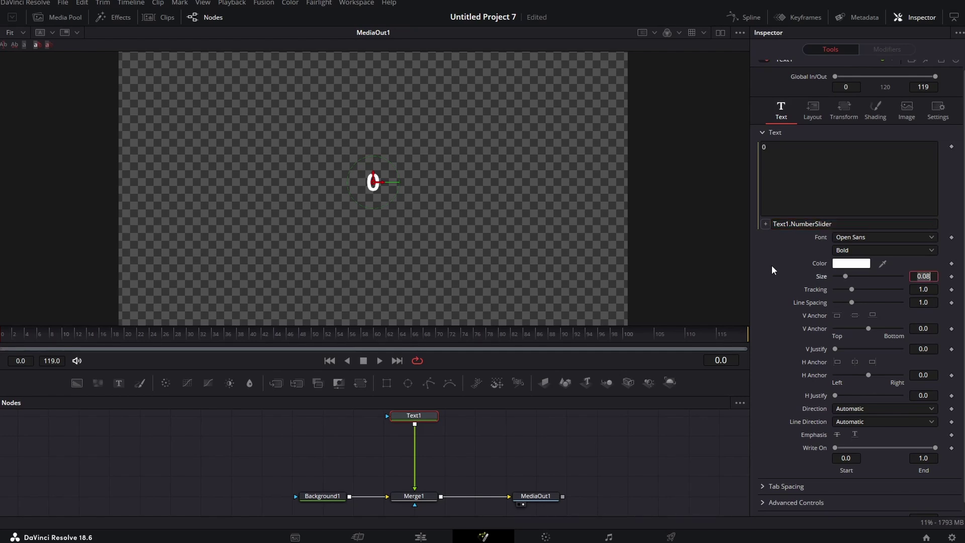
pyautogui.scroll(-1, 771, 264)
pyautogui.moveTo(835, 506)
pyautogui.mouseDown()
pyautogui.moveTo(906, 505)
pyautogui.moveTo(823, 505)
pyautogui.mouseUp()
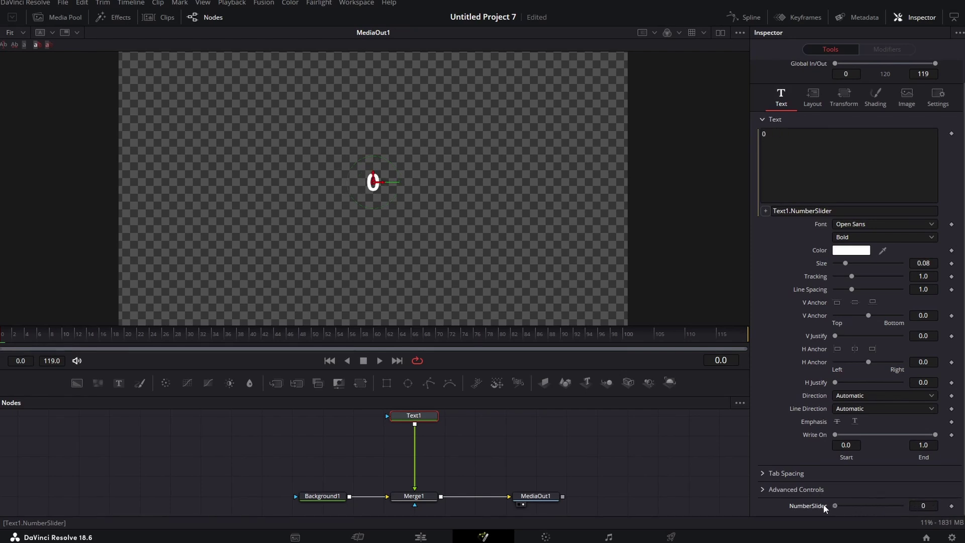
# Change the text expression to "$"..Text1.NumberSlider so the counter reads $0
pyautogui.click(773, 211)
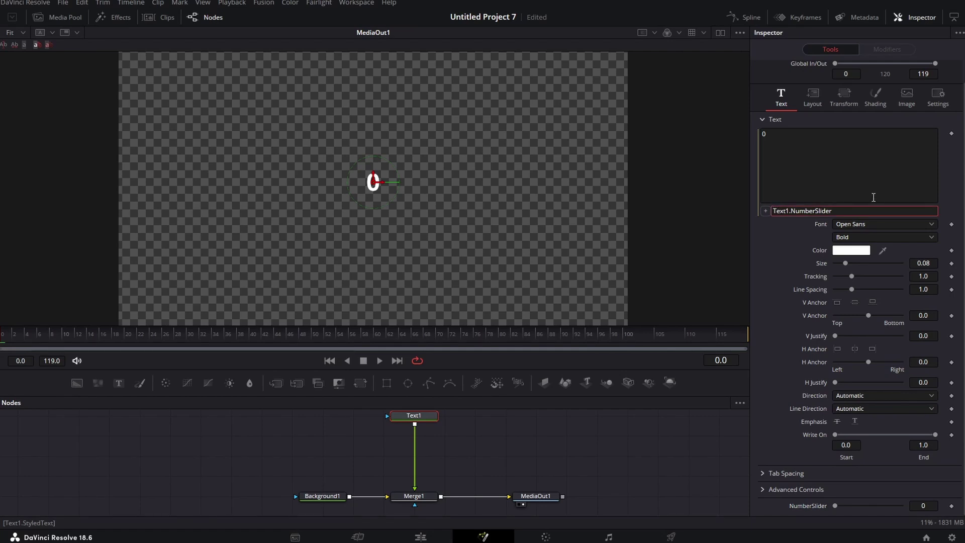
pyautogui.write('"$"..')
pyautogui.press('Tab')
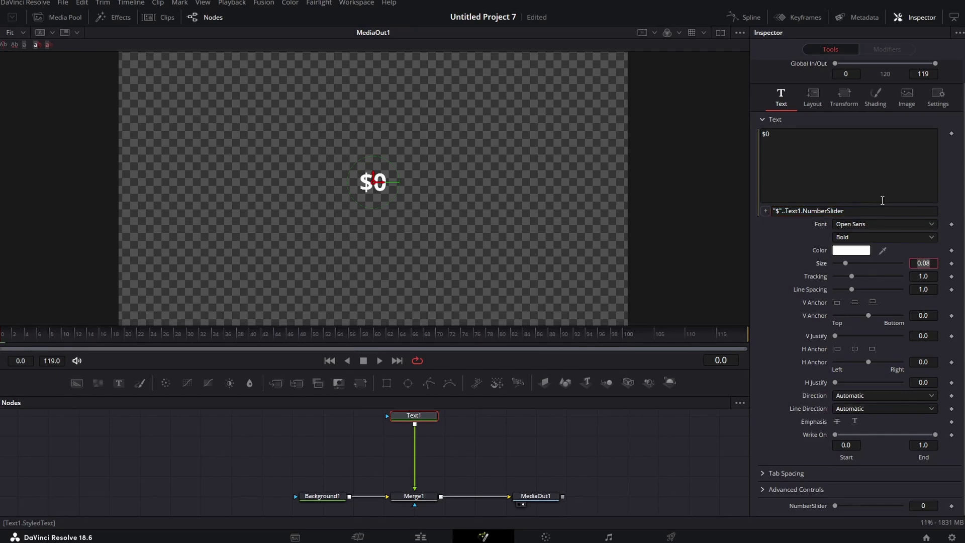
pyautogui.moveTo(834, 504)
pyautogui.mouseDown()
pyautogui.moveTo(888, 505)
pyautogui.moveTo(821, 503)
pyautogui.mouseUp()
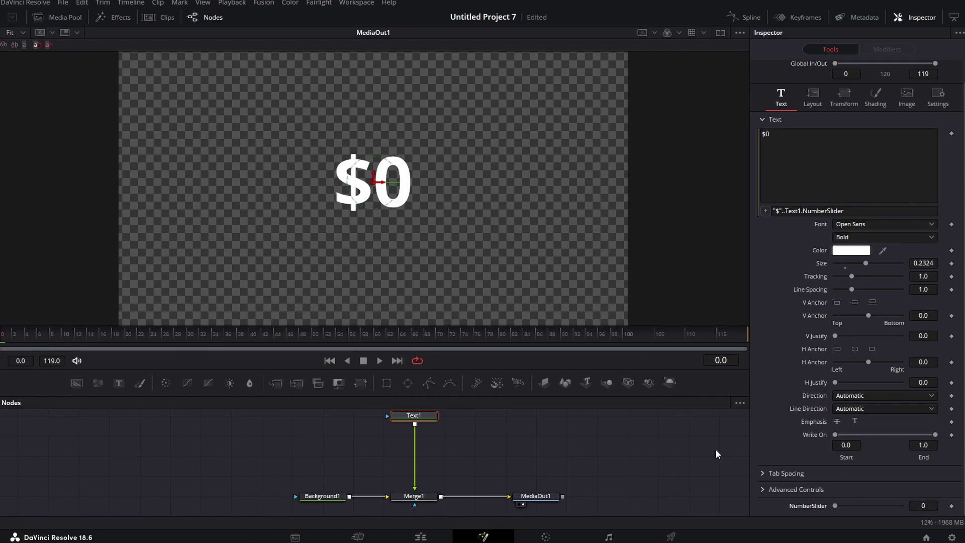
# Set the text font to Montserrat Black
pyautogui.click(851, 225)
pyautogui.scroll(4, 856, 348)
pyautogui.scroll(-3, 857, 347)
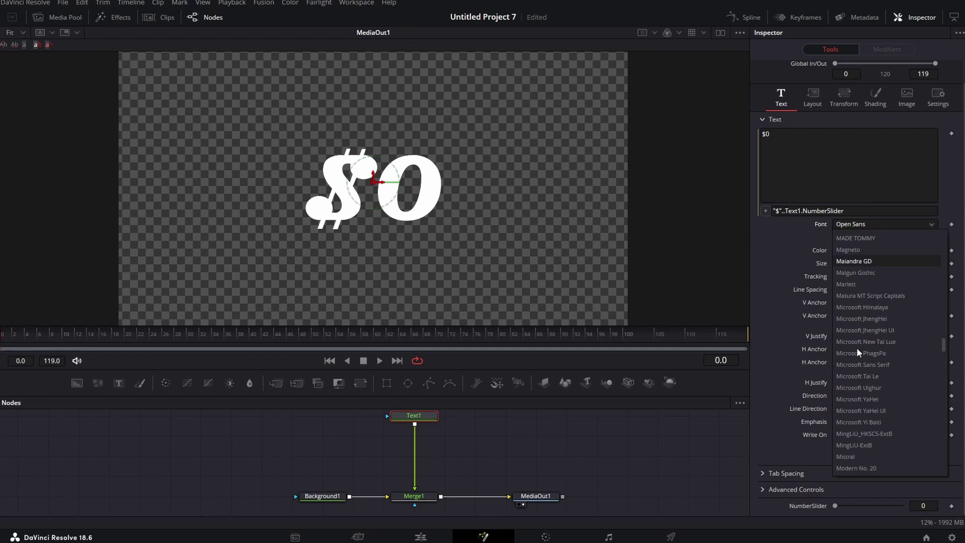
pyautogui.scroll(-2, 855, 351)
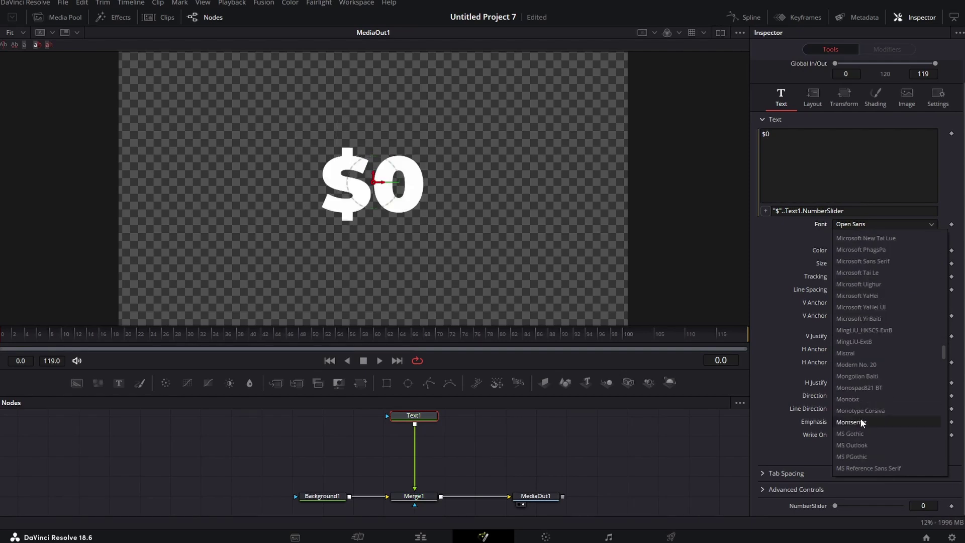
pyautogui.click(854, 422)
# Enable the outline shading element, colour it black and raise its thickness to 0.0724
pyautogui.click(875, 96)
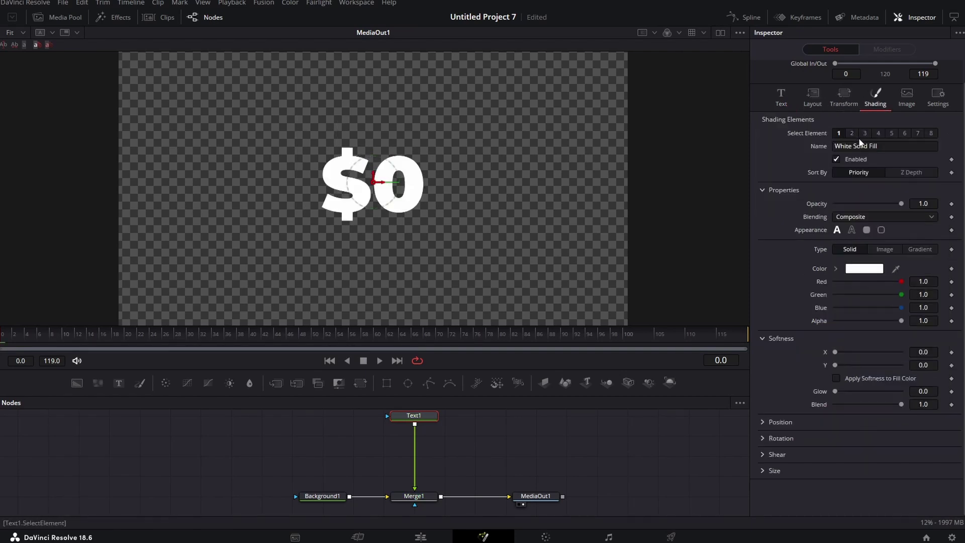
pyautogui.click(865, 133)
pyautogui.click(852, 133)
pyautogui.click(864, 132)
pyautogui.click(836, 158)
pyautogui.click(836, 159)
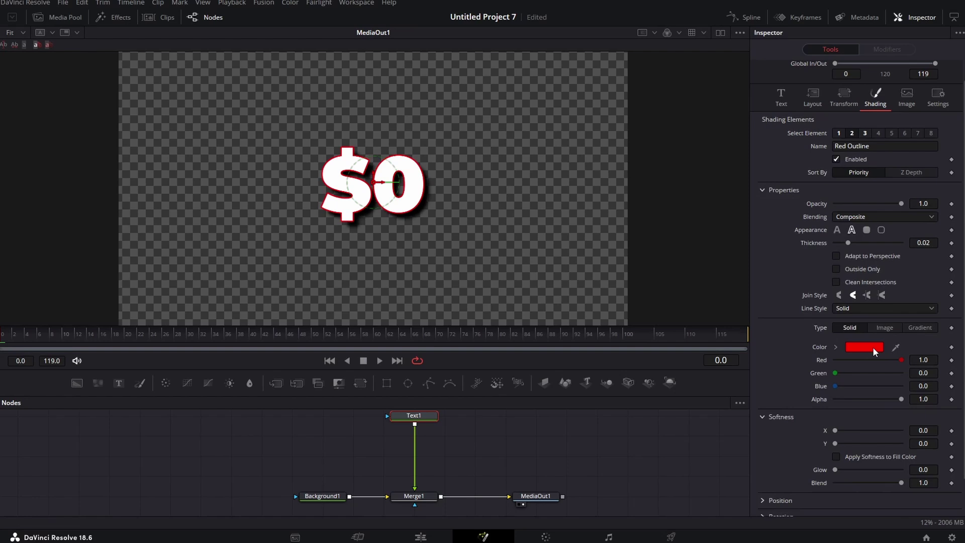
pyautogui.click(872, 347)
pyautogui.moveTo(607, 243); pyautogui.dragTo(608, 312)
pyautogui.click(593, 363)
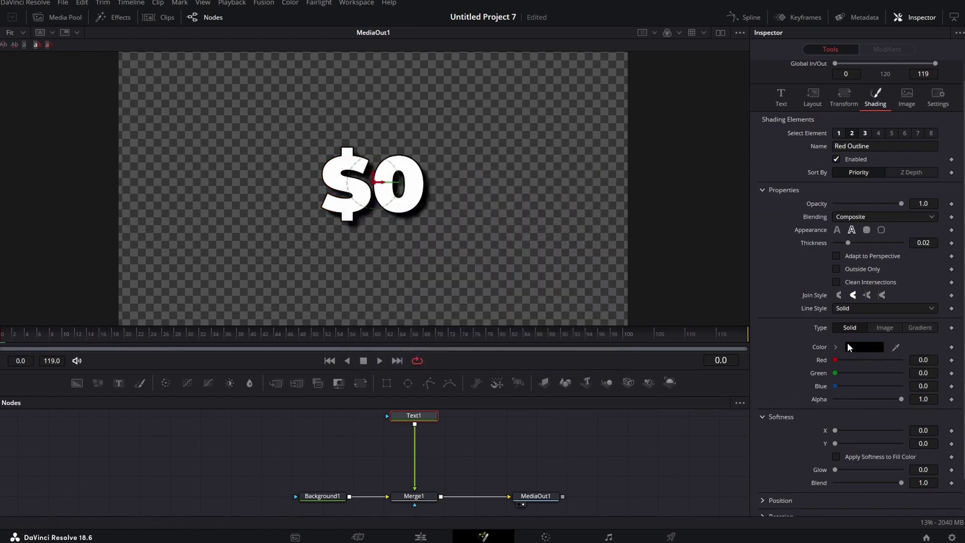
pyautogui.moveTo(849, 242)
pyautogui.mouseDown()
pyautogui.moveTo(902, 228)
pyautogui.moveTo(882, 227)
pyautogui.mouseUp()
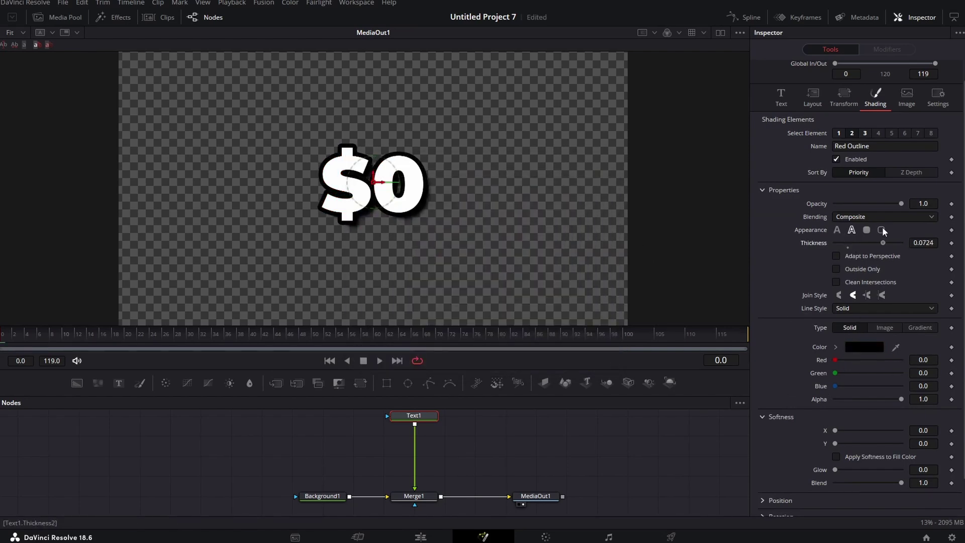
# Colour the text fill bright green (#22ff00) with the counter reset to 0
pyautogui.click(781, 96)
pyautogui.moveTo(837, 505); pyautogui.dragTo(510, 429)
pyautogui.click(851, 250)
pyautogui.click(559, 178)
# Add a Scanlines effect after Text1 with line frequency 12.07
pyautogui.click(589, 364)
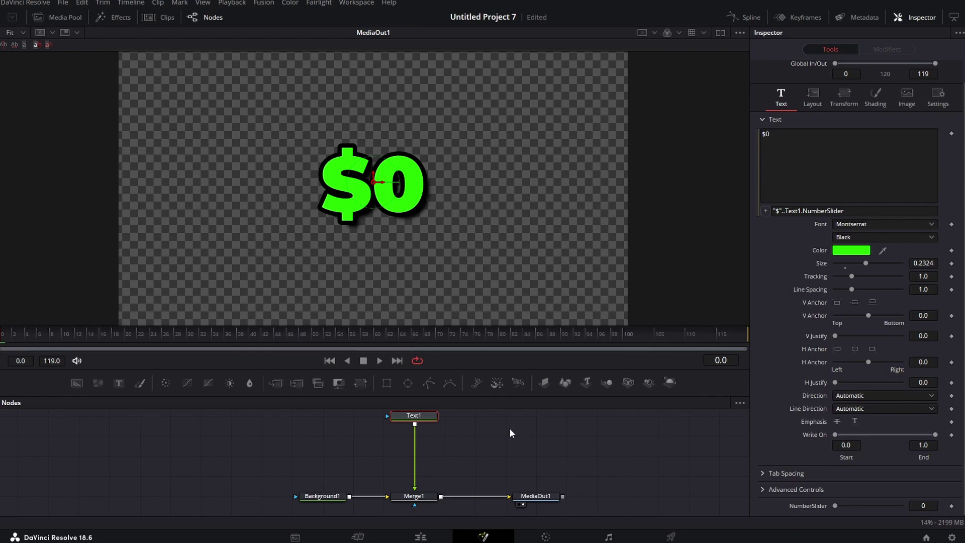
pyautogui.hotkey('shift', 'space')
pyautogui.write('scanl')
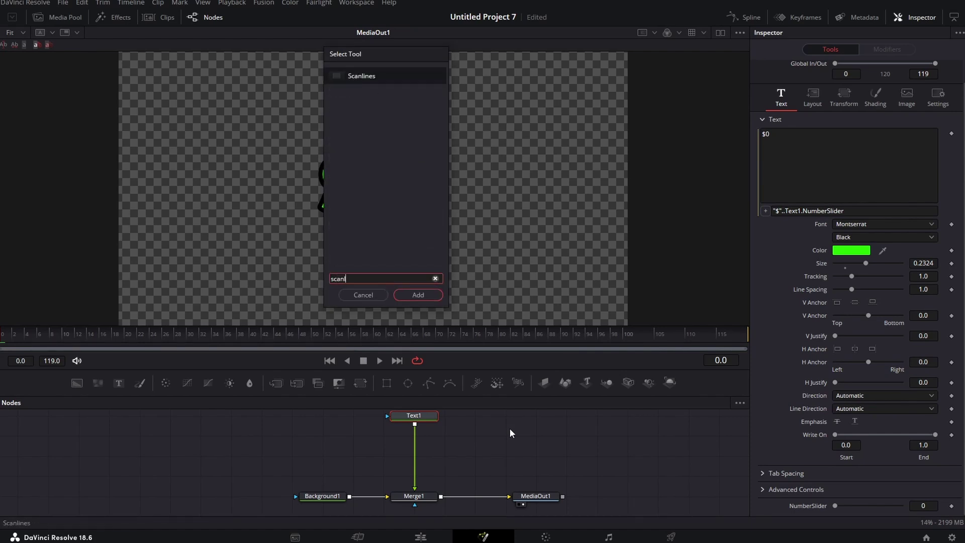
pyautogui.press('Return')
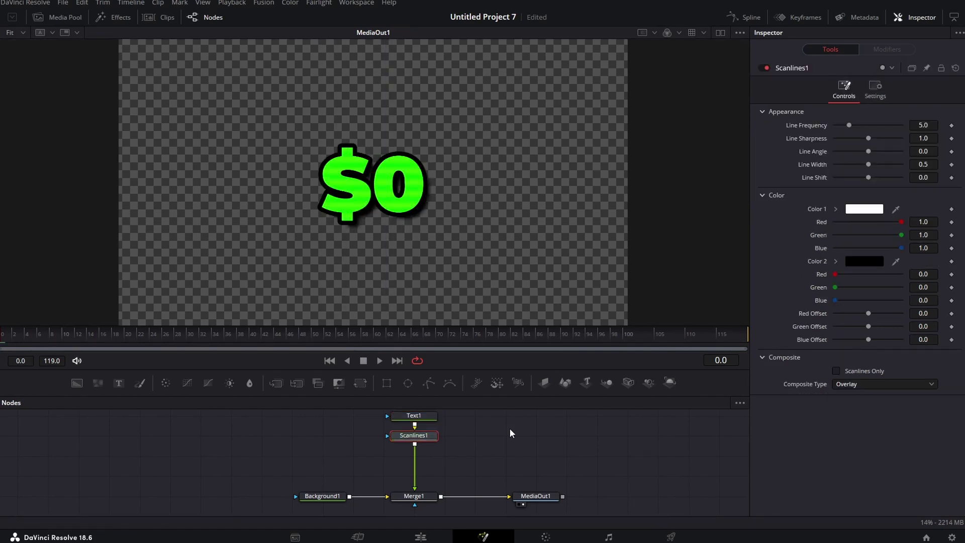
pyautogui.moveTo(852, 125); pyautogui.dragTo(875, 125)
# Add XGlow after the scanlines with gain 0.357, glow size 6.615 and falloff 1.15
pyautogui.hotkey('shift', 'space')
pyautogui.write('glow')
pyautogui.doubleClick(377, 128)
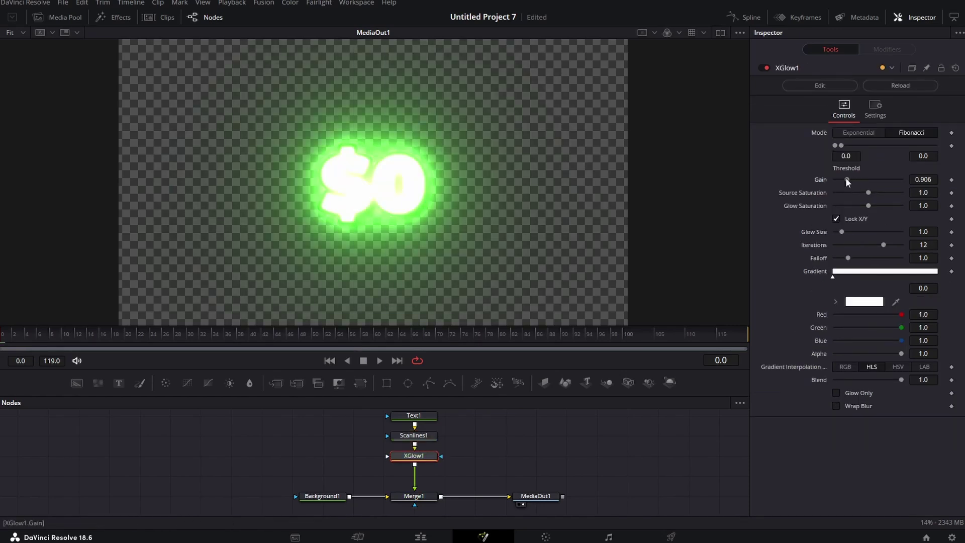
pyautogui.moveTo(846, 177); pyautogui.dragTo(867, 198)
pyautogui.moveTo(842, 232); pyautogui.dragTo(879, 232)
pyautogui.moveTo(883, 245); pyautogui.dragTo(852, 258)
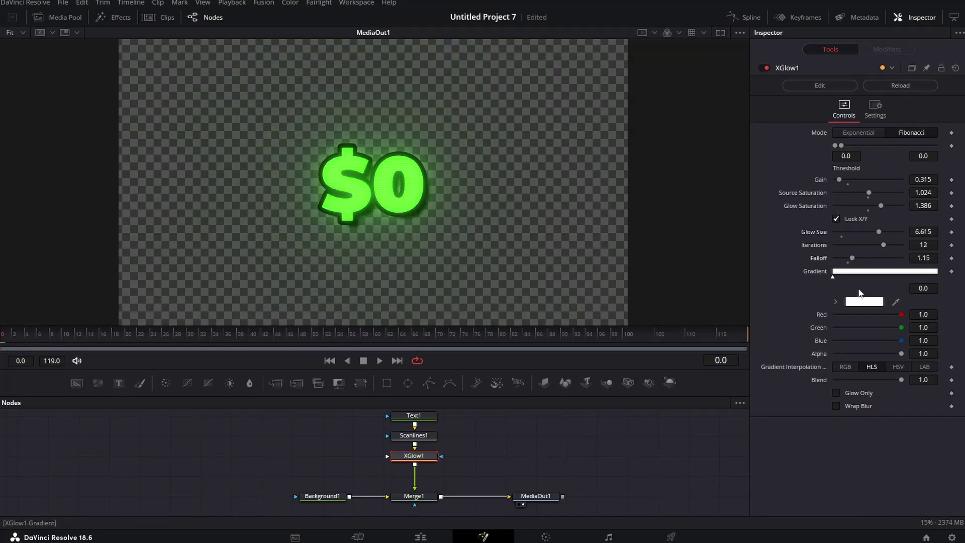
pyautogui.moveTo(919, 146); pyautogui.dragTo(842, 176)
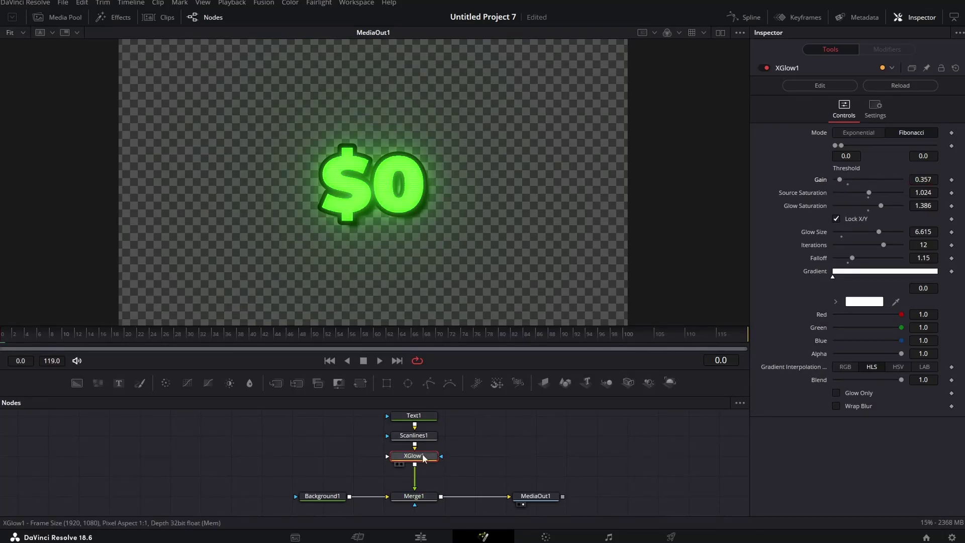
# Insert a Drop Shadow node after XGlow1, then return to Text1's Text settings
pyautogui.hotkey('shift', 'space')
pyautogui.write('drop')
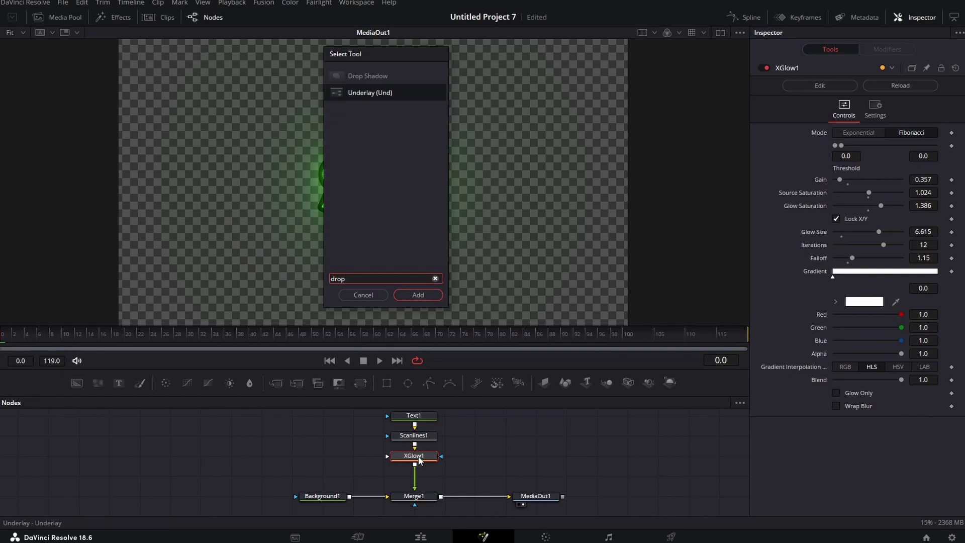
pyautogui.press('Up')
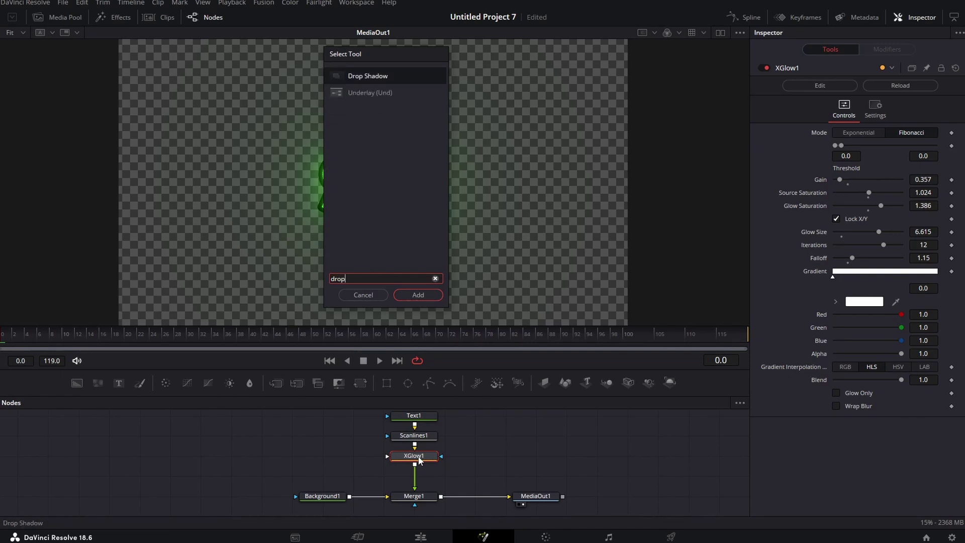
pyautogui.press('Return')
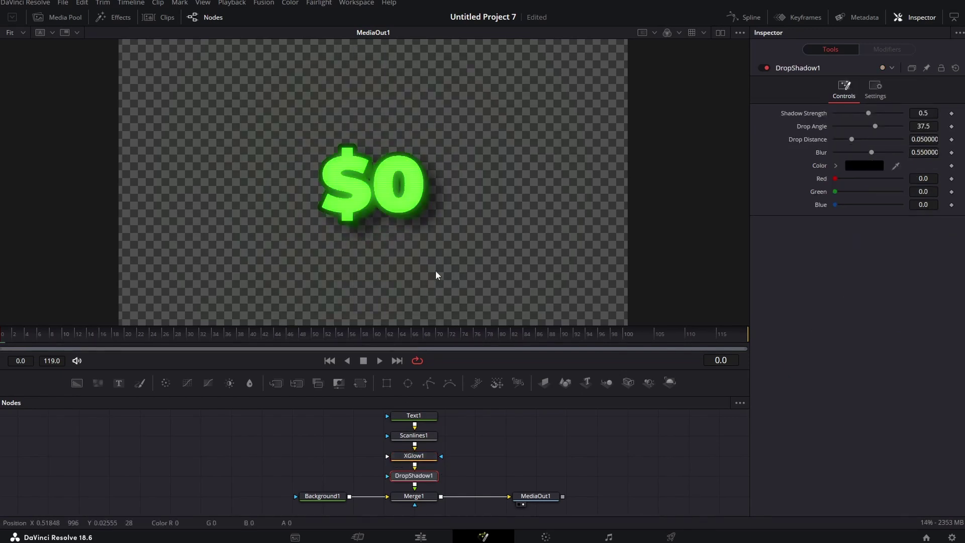
pyautogui.click(414, 415)
pyautogui.click(777, 117)
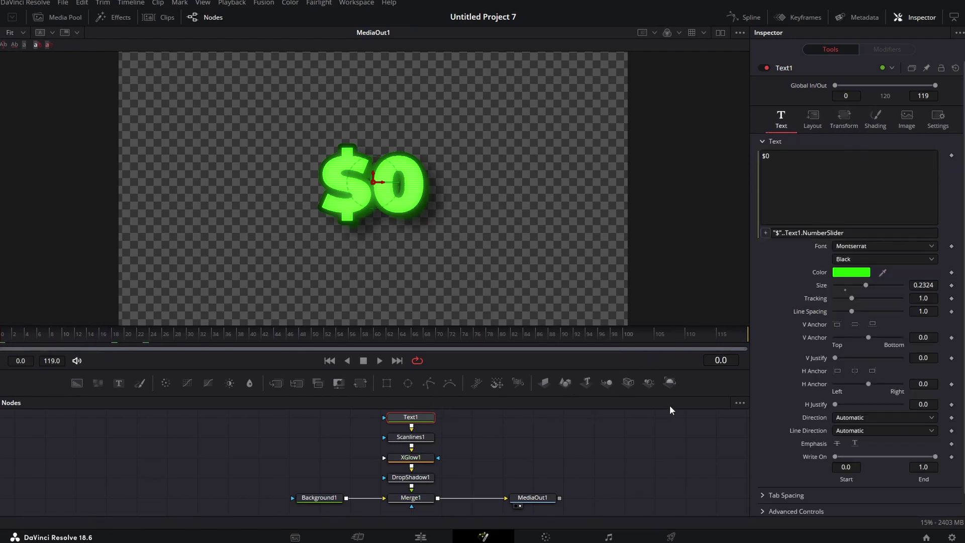
# Keyframe NumberSlider at 0 on frame 0 and 10000 on frame 119
pyautogui.scroll(-2, 804, 417)
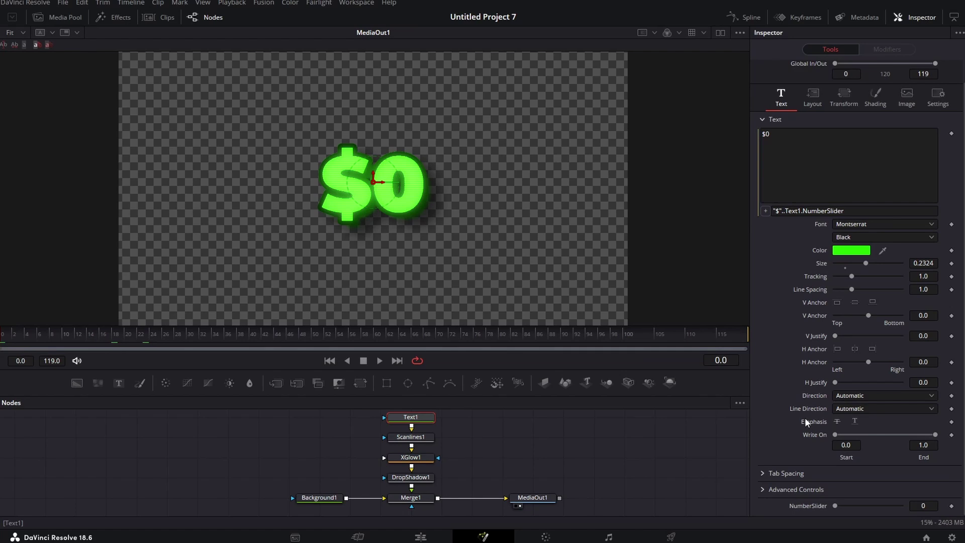
pyautogui.click(952, 506)
pyautogui.moveTo(45, 334); pyautogui.dragTo(249, 336)
pyautogui.moveTo(575, 336); pyautogui.dragTo(726, 335)
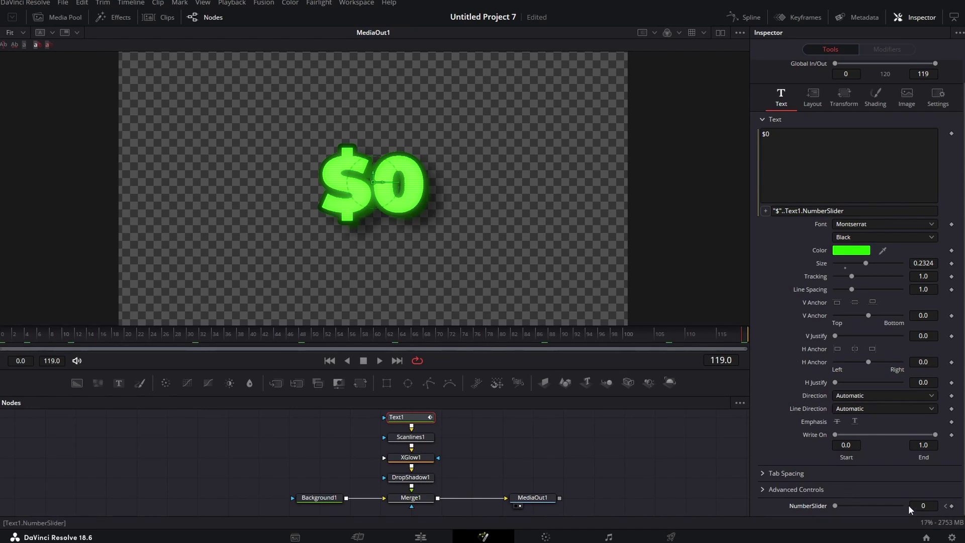
pyautogui.click(921, 505)
pyautogui.write('10000')
pyautogui.press('Tab')
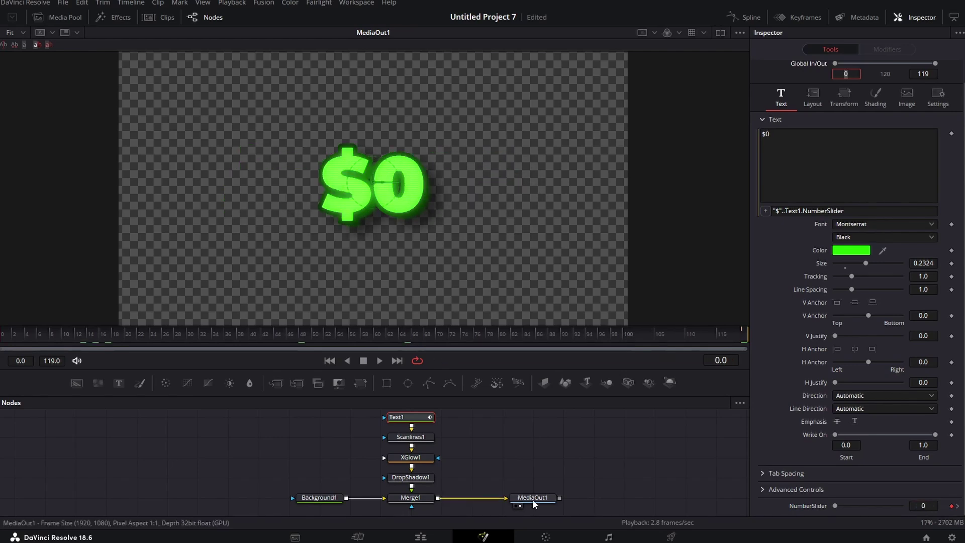
# Add a Transform after Merge1, keyframe Center Y at 1.125 on frame 0, and enlarge the Spline panel
pyautogui.click(411, 497)
pyautogui.click(360, 383)
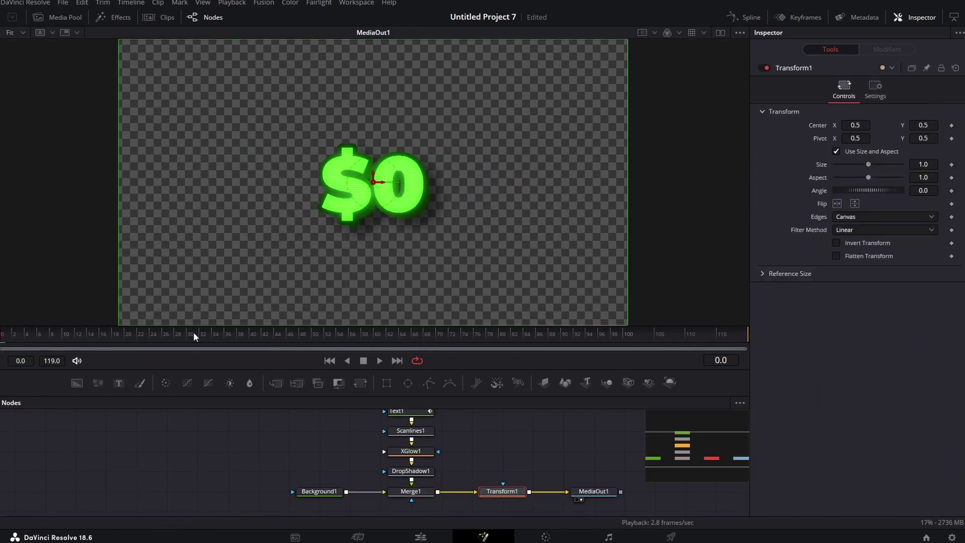
pyautogui.click(952, 125)
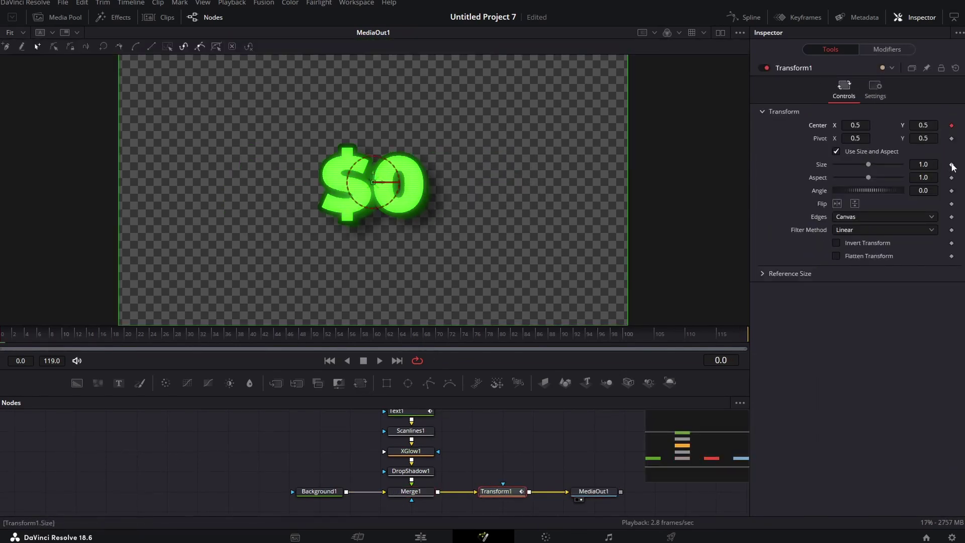
pyautogui.click(165, 336)
pyautogui.moveTo(165, 335); pyautogui.dragTo(373, 336)
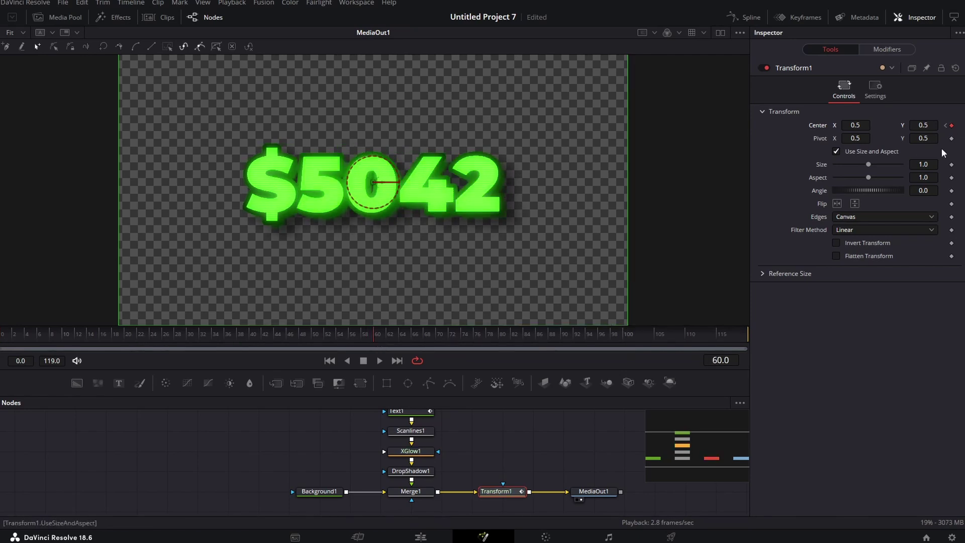
pyautogui.moveTo(373, 336); pyautogui.dragTo(2, 337)
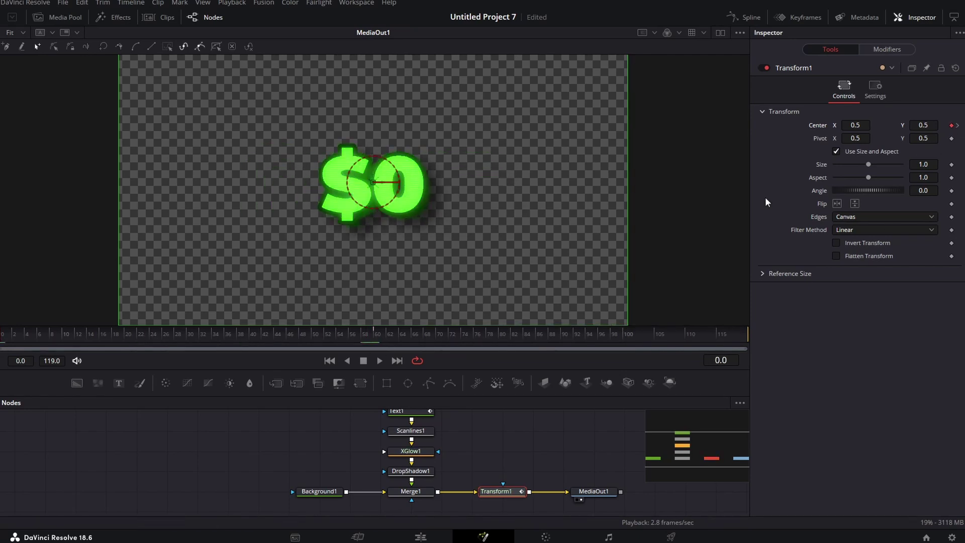
pyautogui.moveTo(923, 126); pyautogui.dragTo(947, 125)
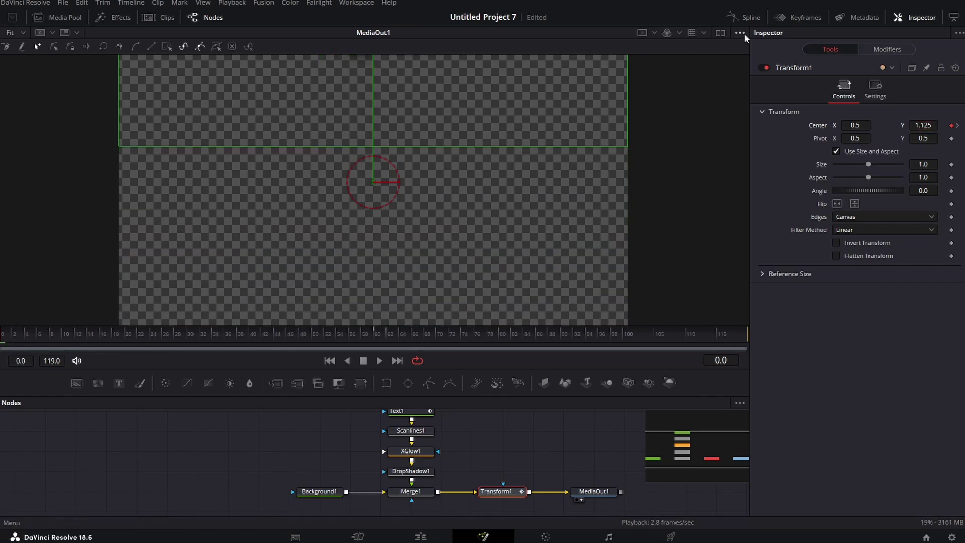
pyautogui.click(744, 17)
pyautogui.moveTo(611, 370); pyautogui.dragTo(578, 298)
# Ease Transform1's slide-in displacement curve with In Cubic in the Spline editor instead of linear
pyautogui.click(399, 370)
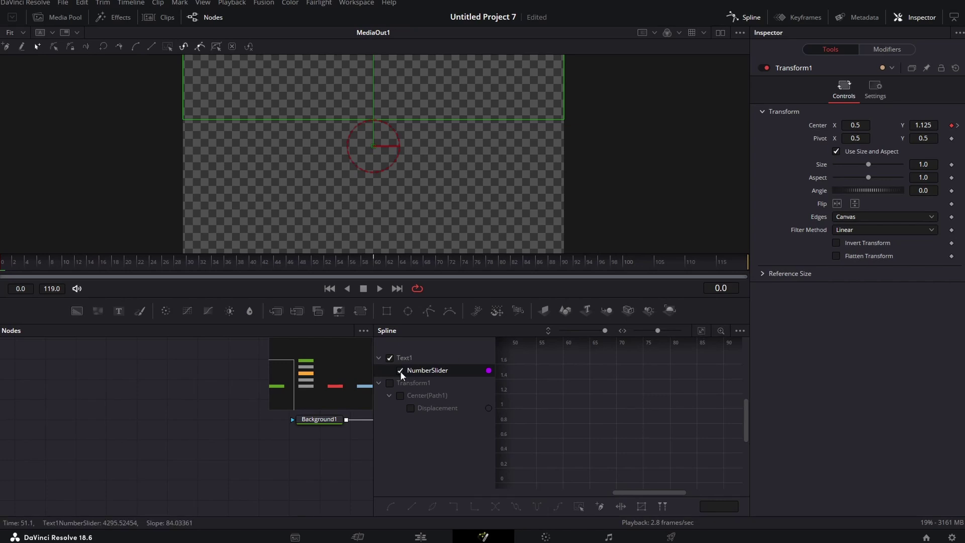
pyautogui.click(401, 371)
pyautogui.click(700, 331)
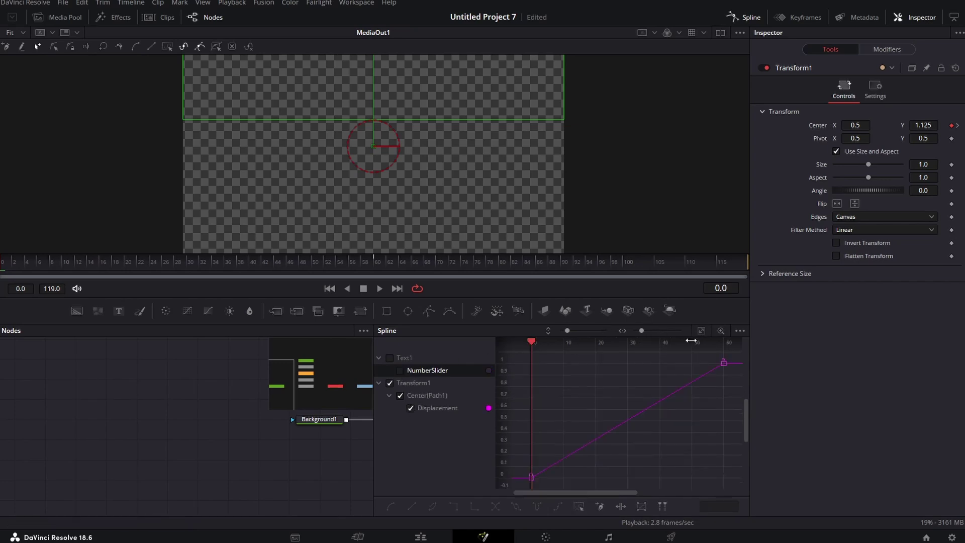
pyautogui.click(666, 422)
pyautogui.rightClick(666, 422)
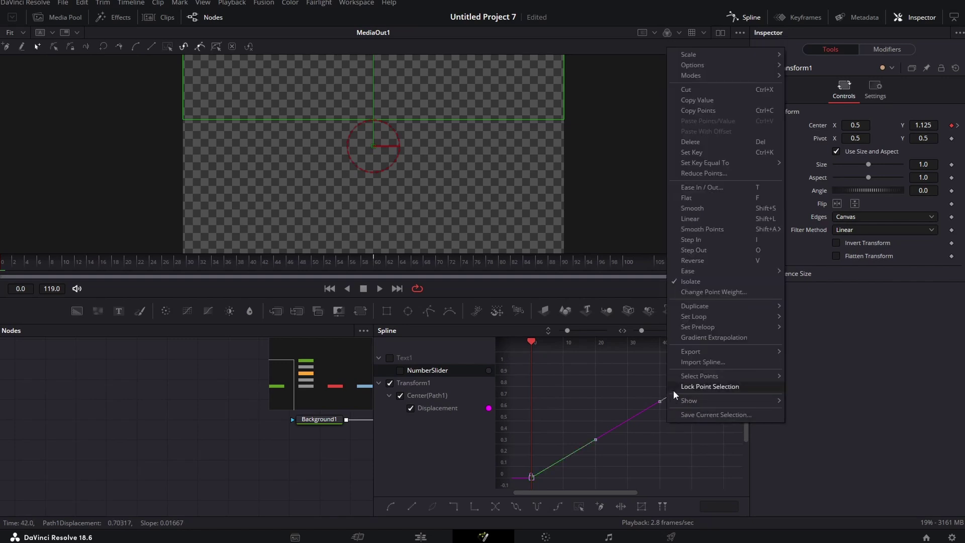
pyautogui.moveTo(711, 274)
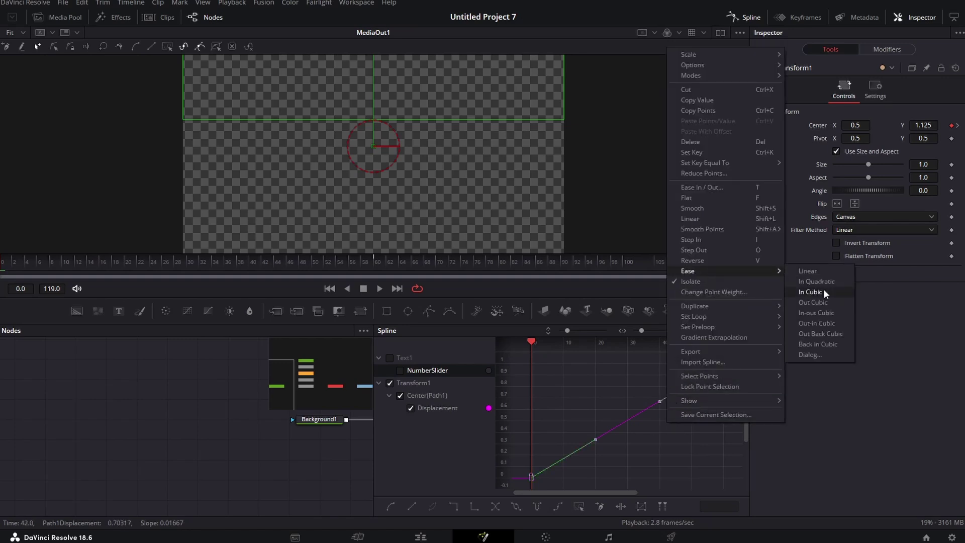
pyautogui.click(828, 334)
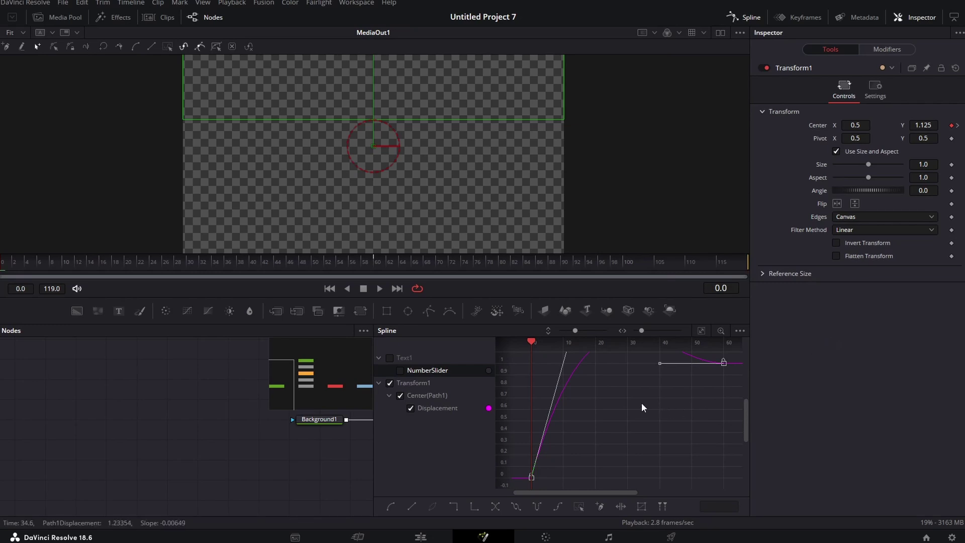
pyautogui.scroll(-1, 641, 403)
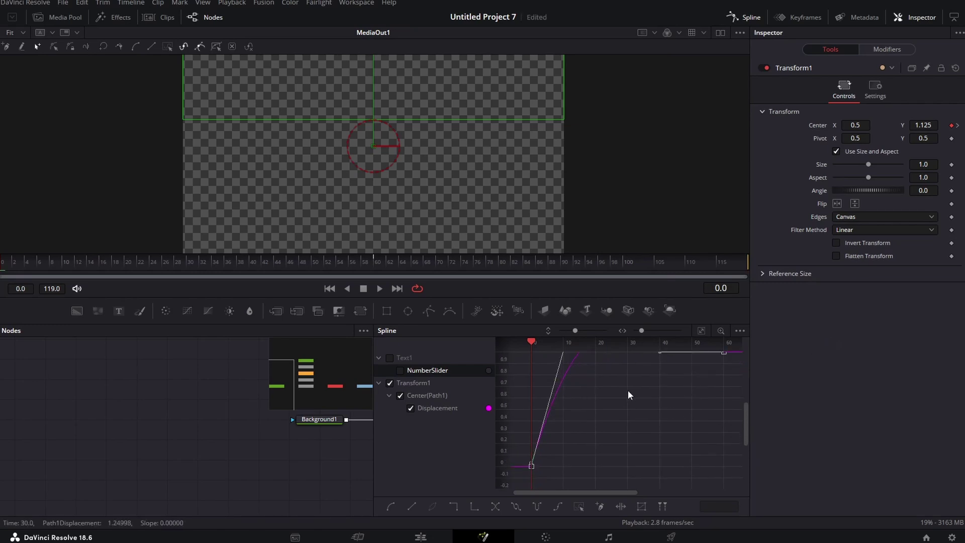
pyautogui.scroll(1, 628, 390)
pyautogui.click(743, 18)
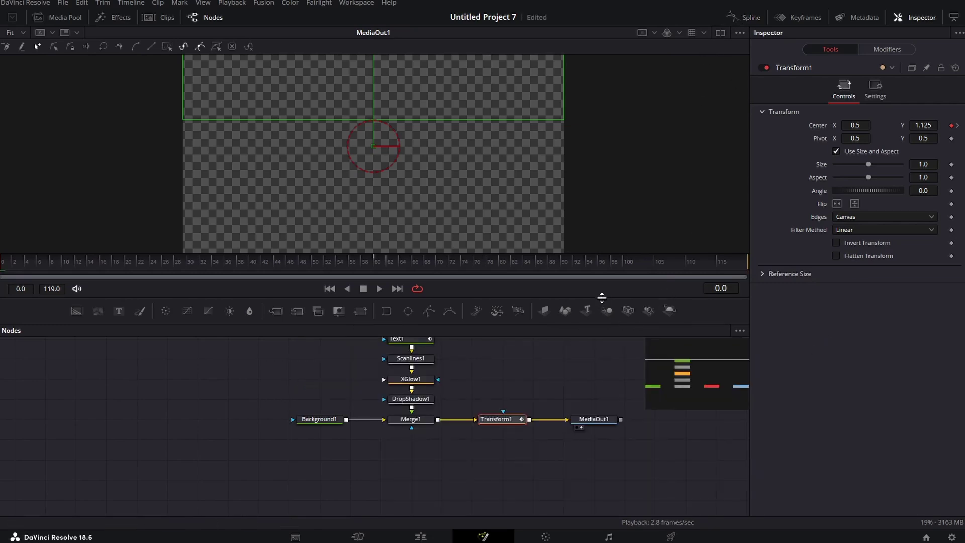